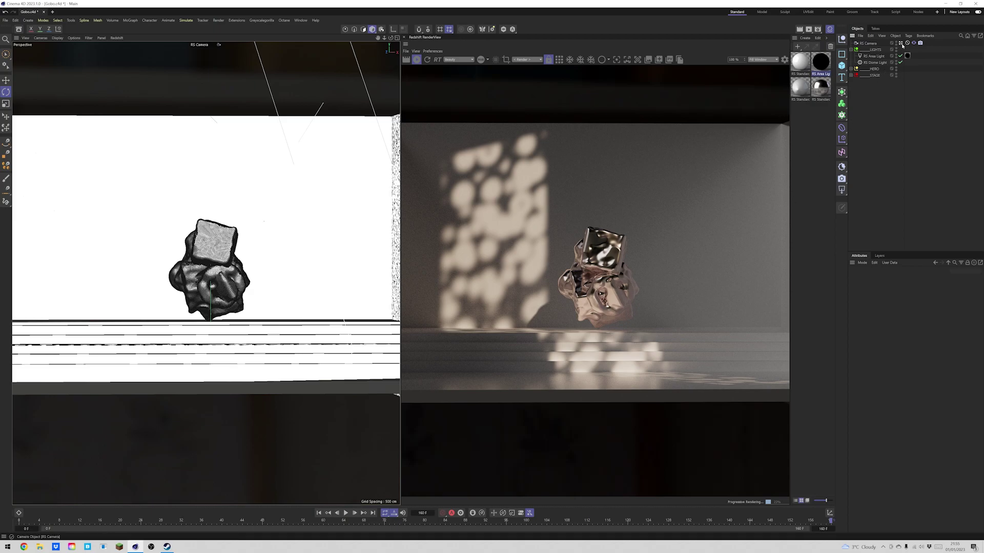
# Fix the render view to RS Camera, orbit the viewport outside that camera to check it, and return the viewport to RS Camera.
pyautogui.click(901, 43)
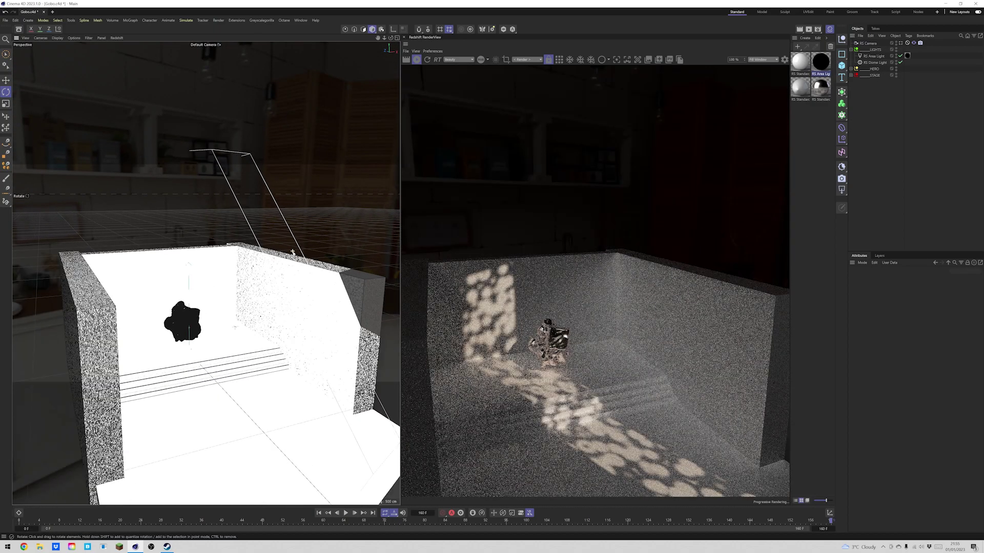
pyautogui.click(523, 60)
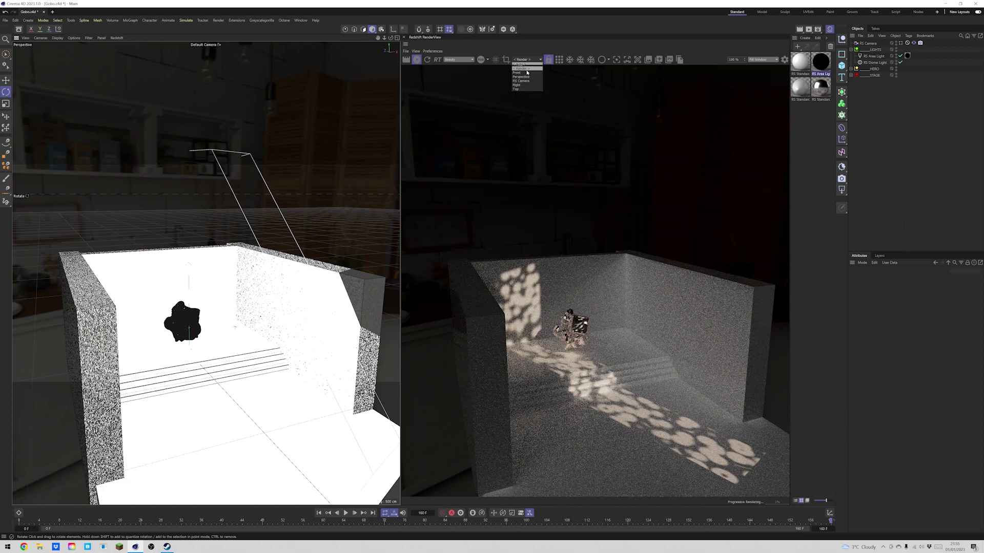
pyautogui.click(528, 81)
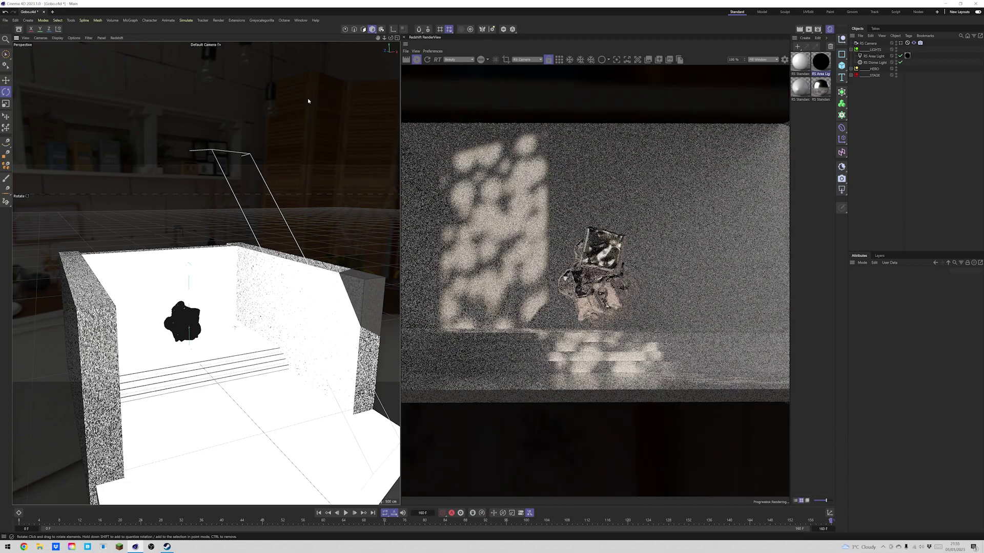
pyautogui.moveTo(390, 38); pyautogui.dragTo(745, 44)
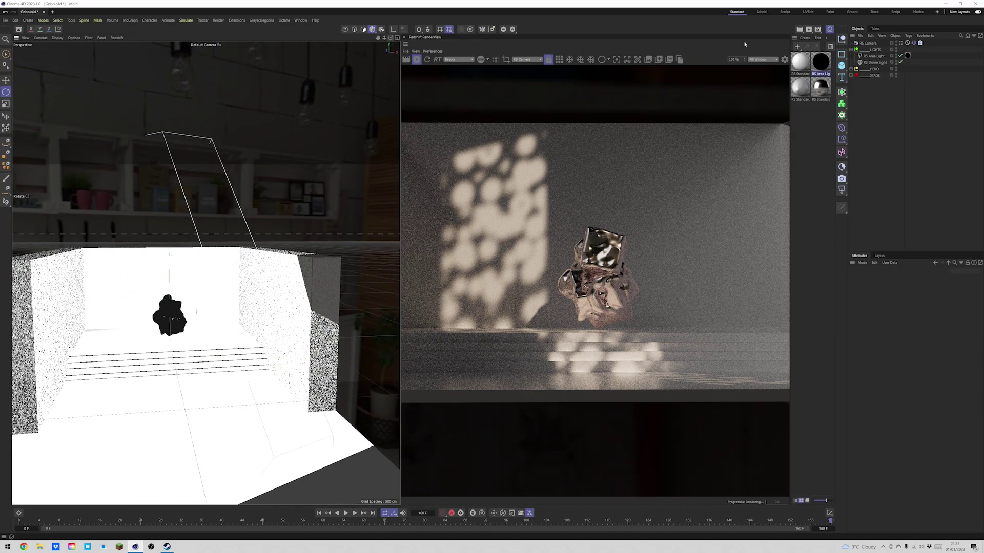
pyautogui.click(903, 44)
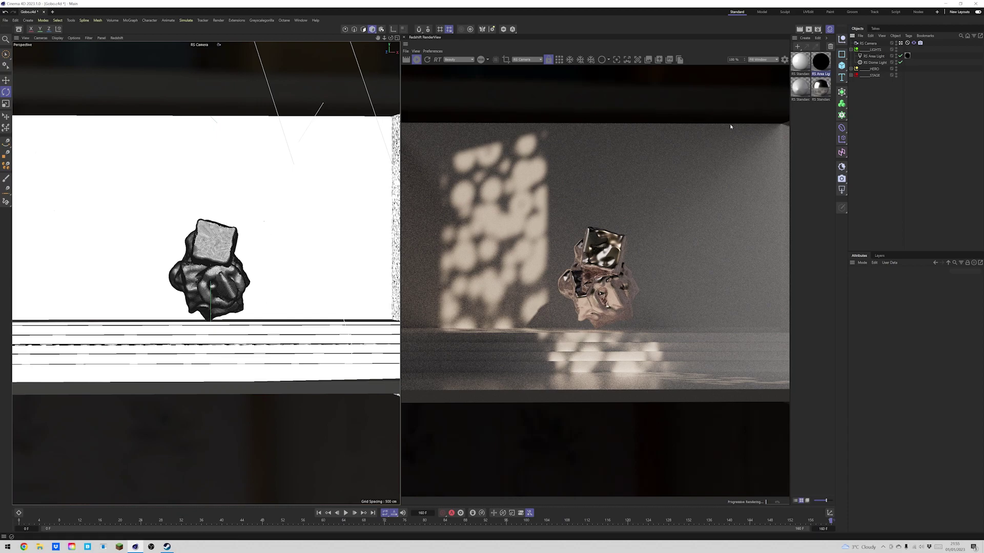
# Disable the existing RS Area Light and create a new Redshift area light while working in the four-view layout.
pyautogui.click(873, 56)
pyautogui.click(900, 56)
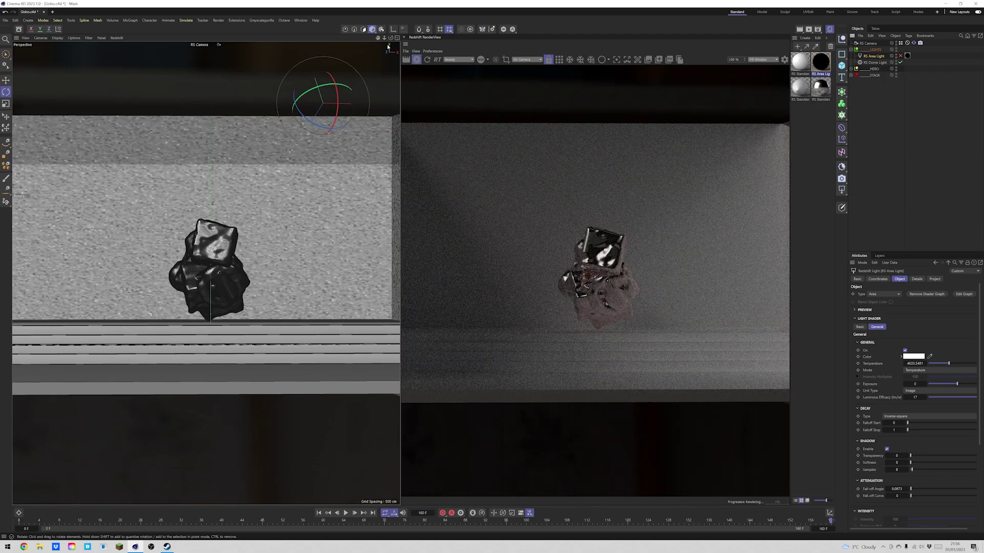
pyautogui.click(397, 38)
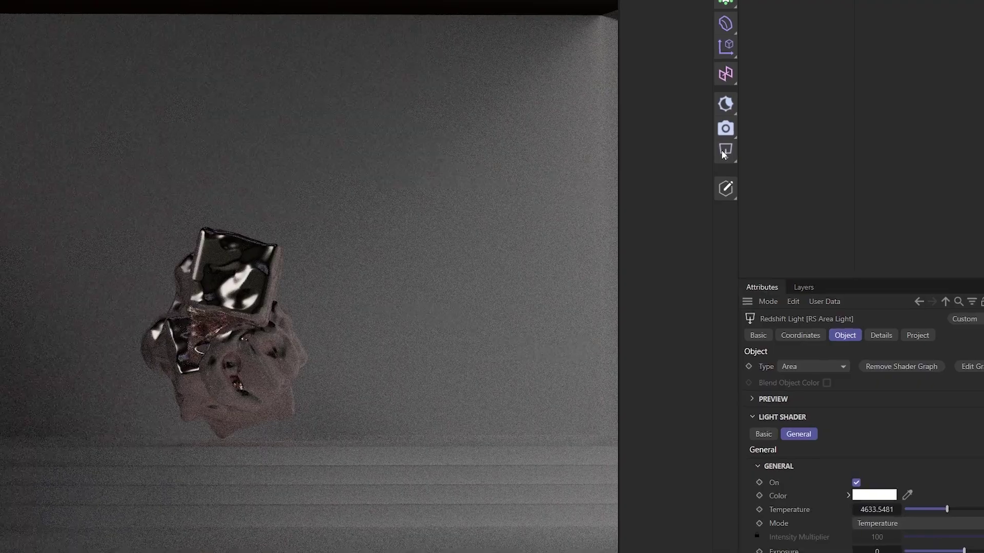
pyautogui.click(839, 189)
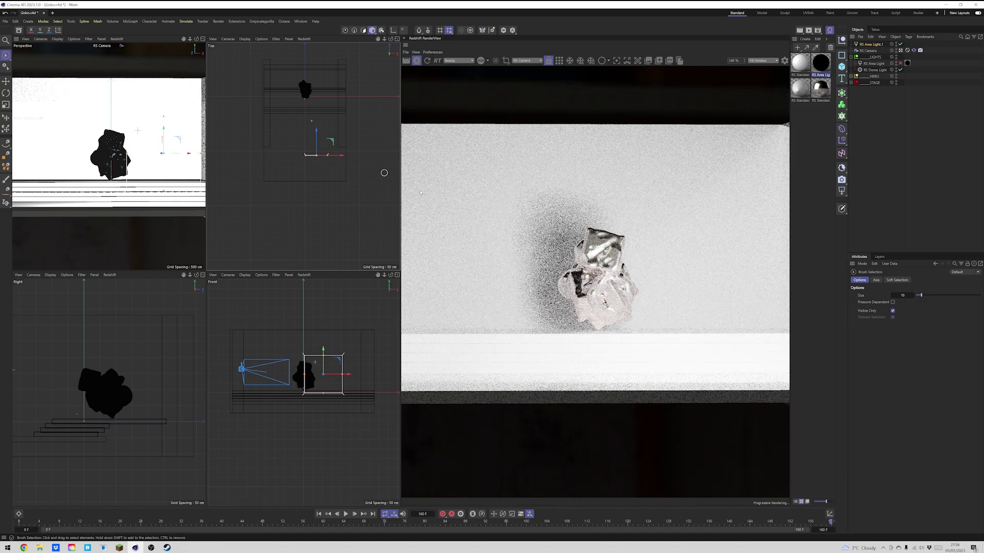
# Reduce the new area light's spread to 0.058.
pyautogui.click(871, 44)
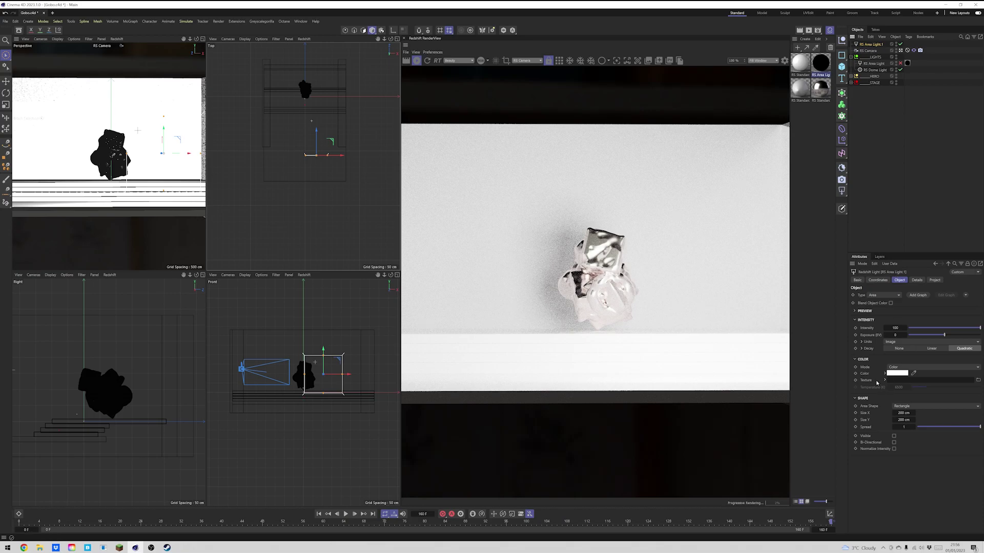
pyautogui.moveTo(927, 427); pyautogui.dragTo(918, 427)
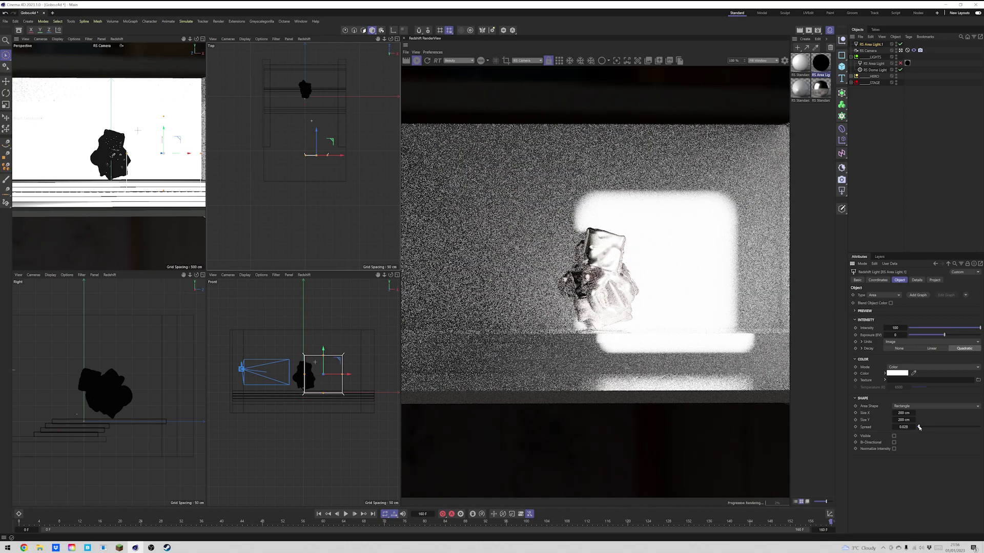
pyautogui.moveTo(918, 427); pyautogui.dragTo(920, 427)
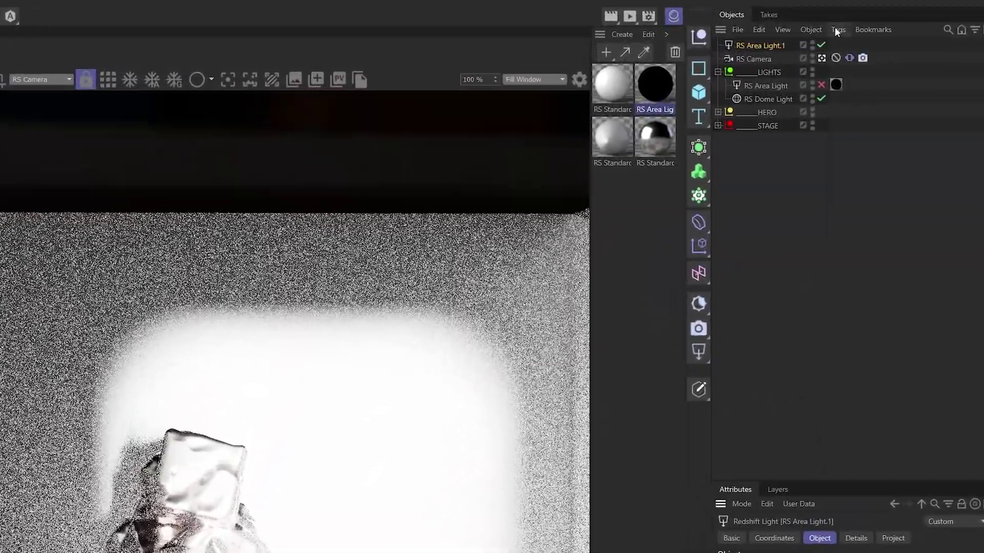
# Add a Target tag to RS Area Light.1 with the Hero object as its target.
pyautogui.click(877, 33)
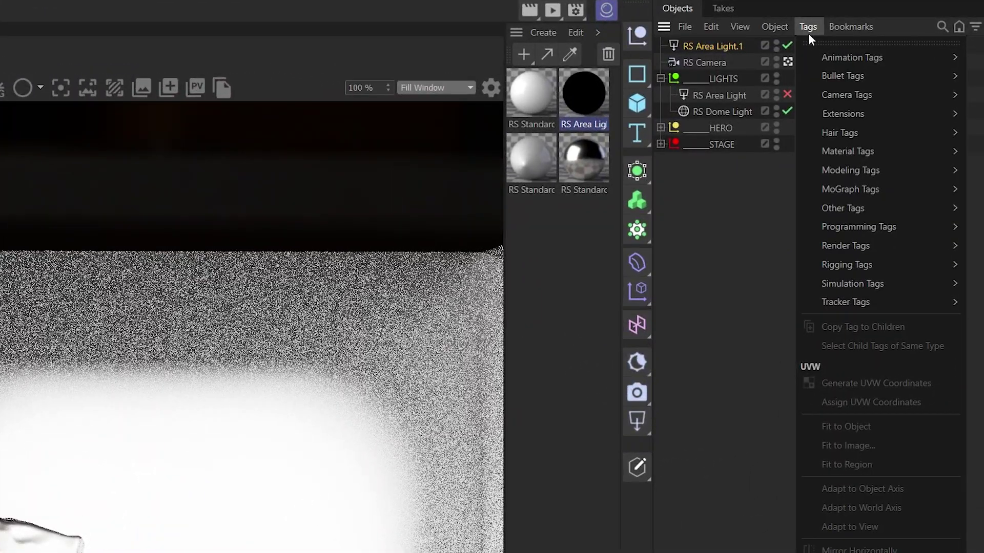
pyautogui.moveTo(886, 52)
pyautogui.click(771, 121)
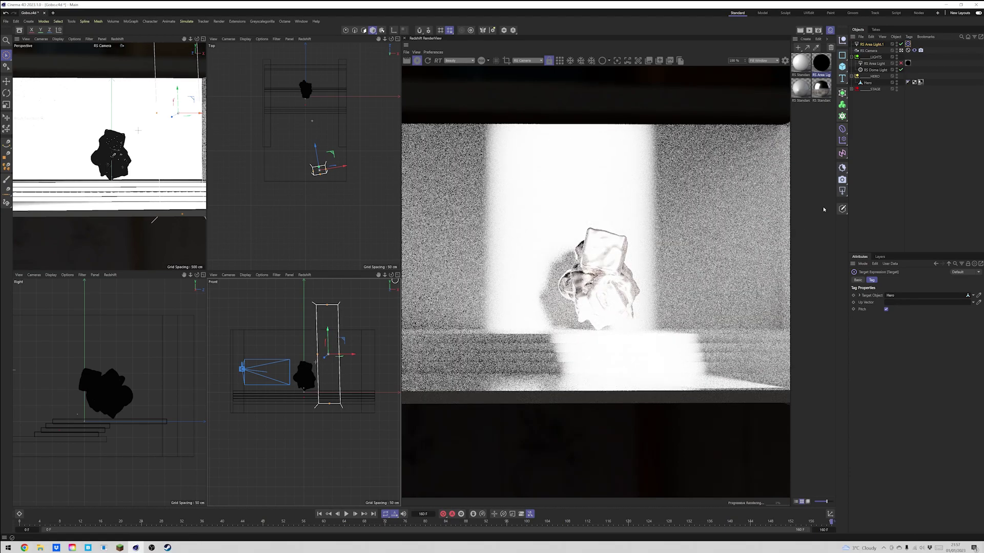
# Add a shader graph to RS Area Light.1 and open its material in the Redshift node editor.
pyautogui.click(871, 44)
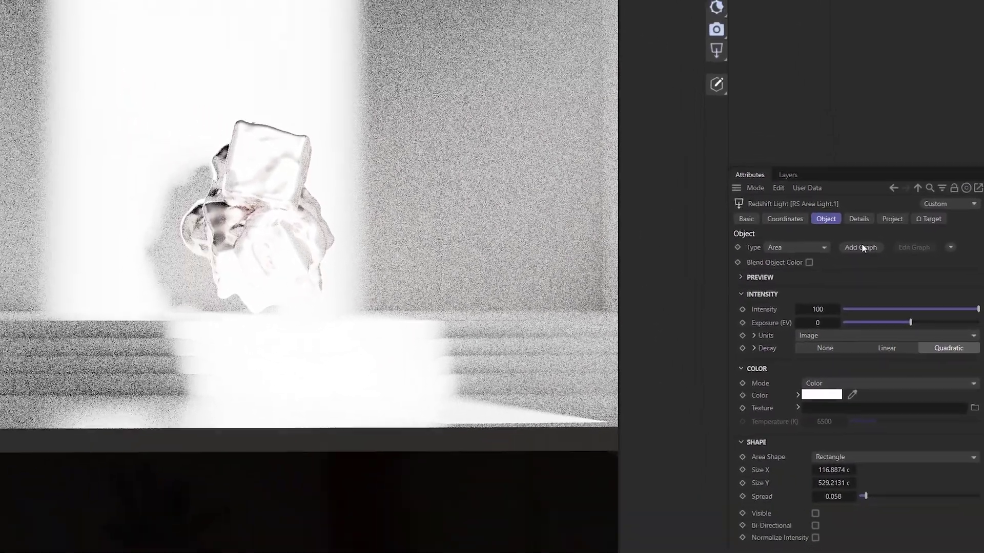
pyautogui.click(832, 216)
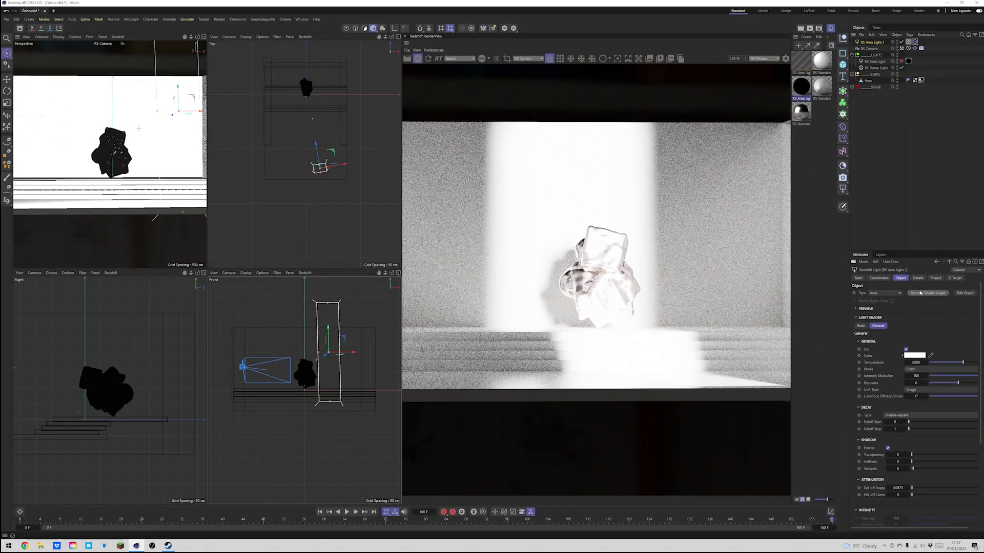
pyautogui.doubleClick(802, 62)
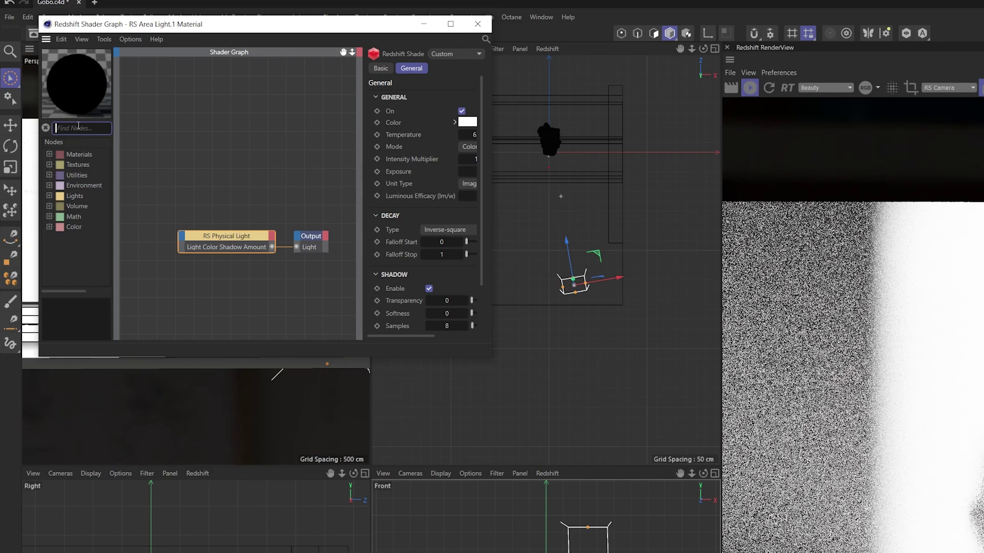
# Add a Maxon Noise node and connect its output color to the RS Physical Light's Intensity input.
pyautogui.write('maxon')
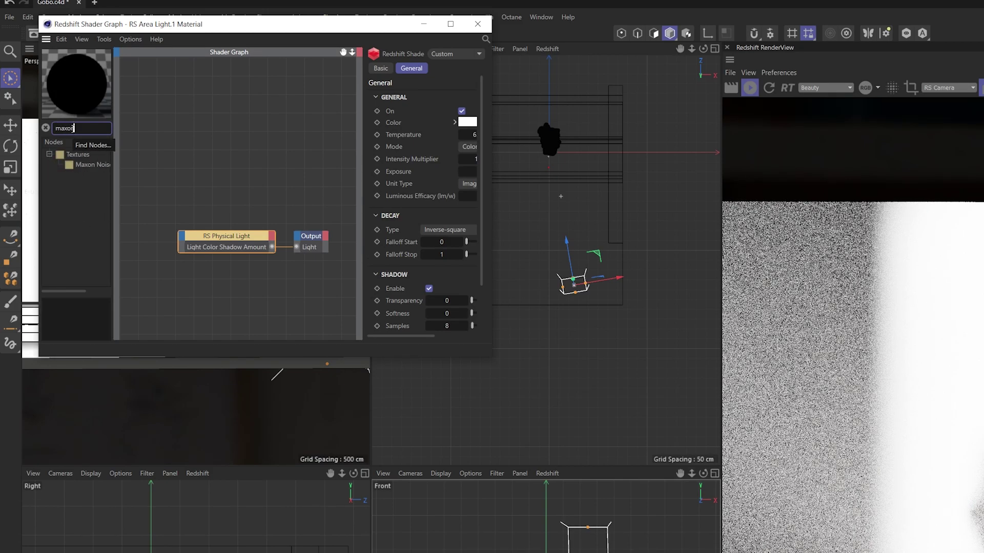
pyautogui.click(81, 166)
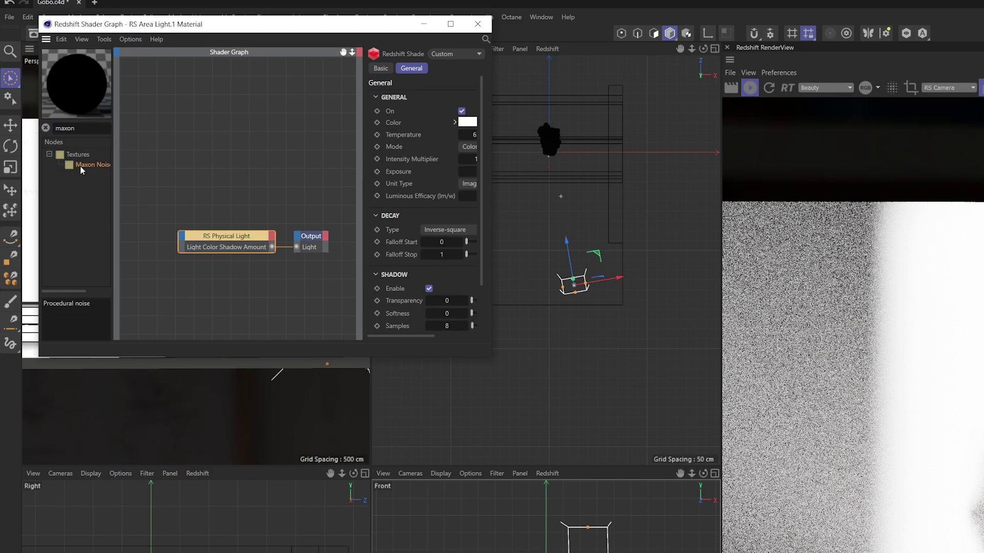
pyautogui.moveTo(152, 168); pyautogui.dragTo(185, 237)
pyautogui.moveTo(197, 244)
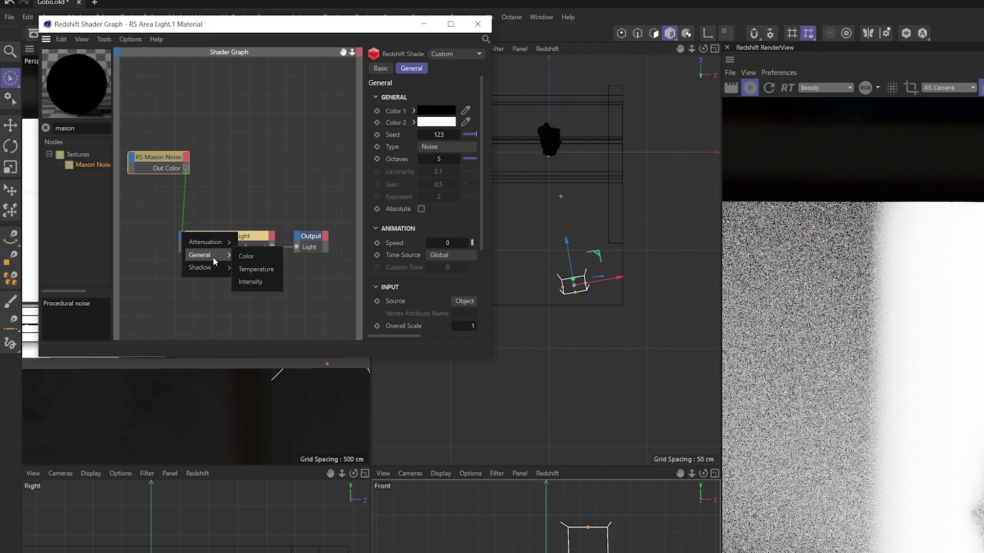
pyautogui.click(249, 281)
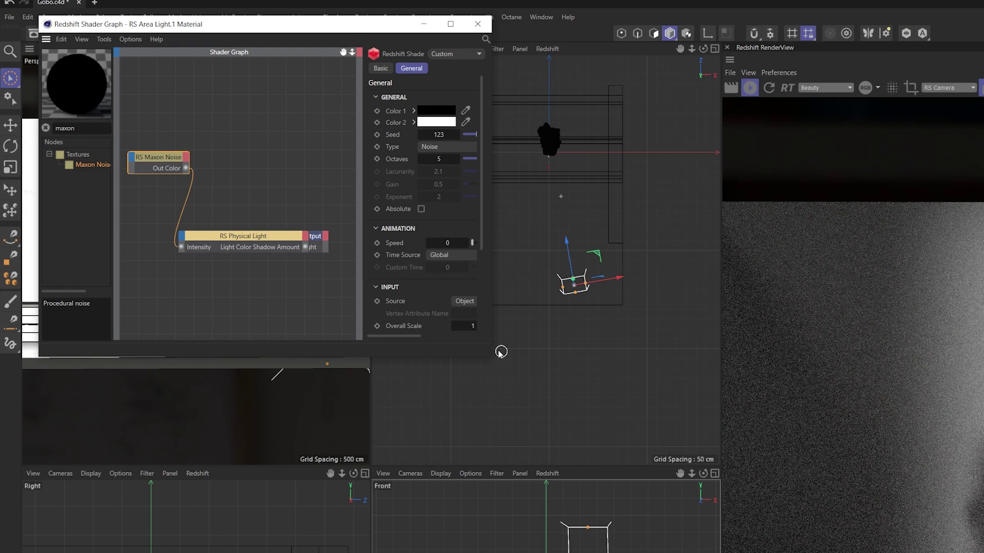
# Widen the shader graph window to expose the Maxon Noise settings and change the noise type to Cell noise.
pyautogui.moveTo(495, 347); pyautogui.dragTo(612, 346)
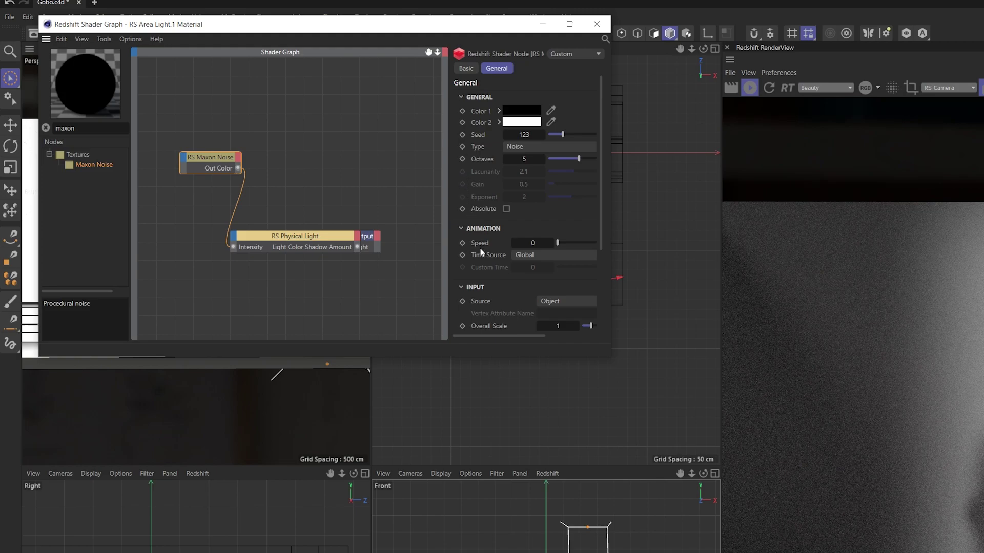
pyautogui.scroll(-3, 483, 231)
pyautogui.scroll(-2, 482, 224)
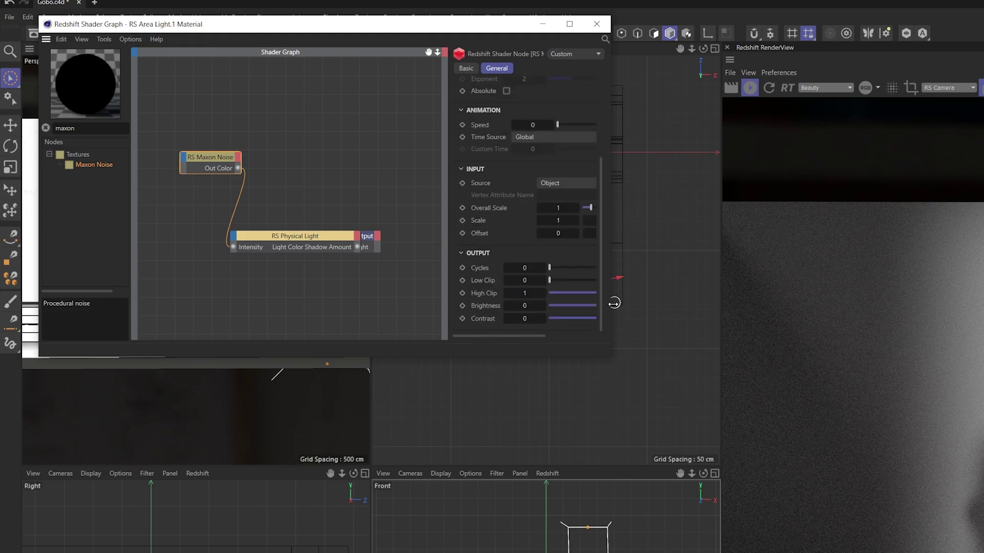
pyautogui.moveTo(614, 304); pyautogui.dragTo(727, 295)
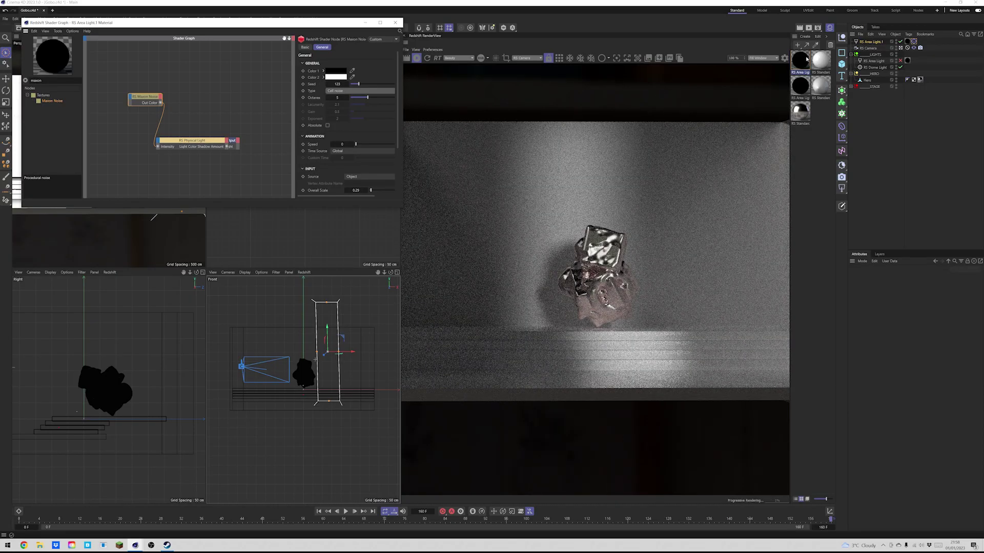
# Try an overall scale of 42 on the Maxon Noise with RS Area Light.1 selected.
pyautogui.click(870, 42)
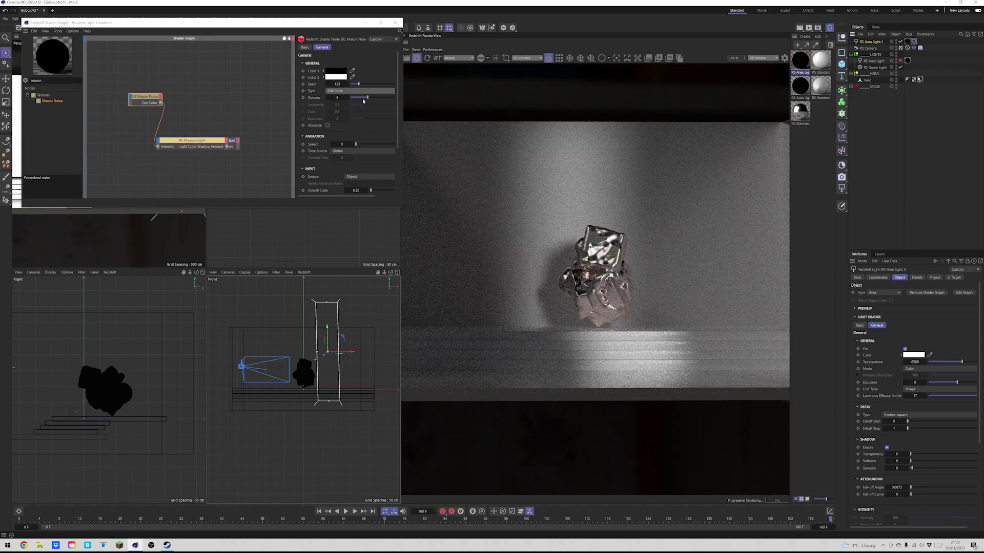
pyautogui.scroll(-3, 341, 185)
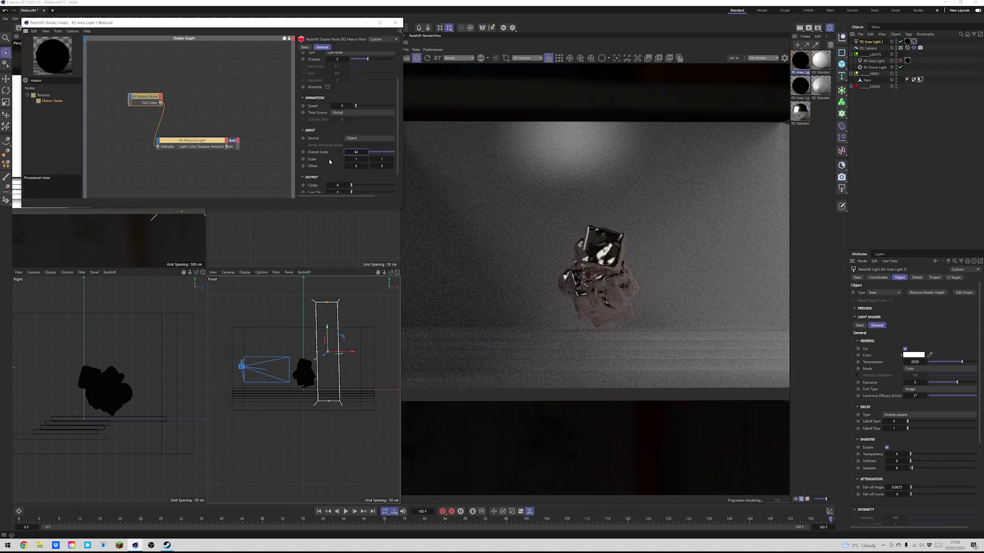
pyautogui.scroll(3, 330, 161)
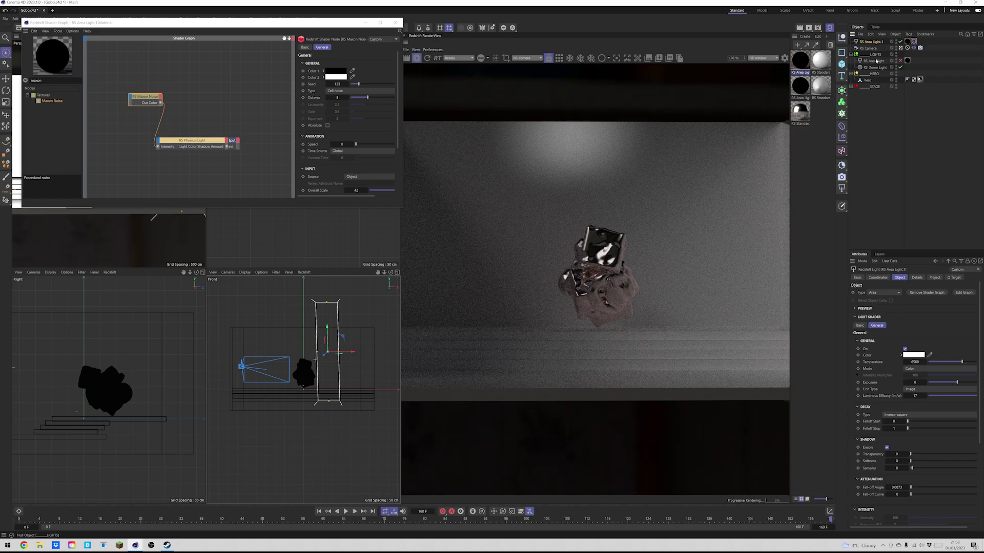
# Return the noise's overall scale to 1 and lower the area light's spread to about 0.014.
pyautogui.scroll(-6, 892, 423)
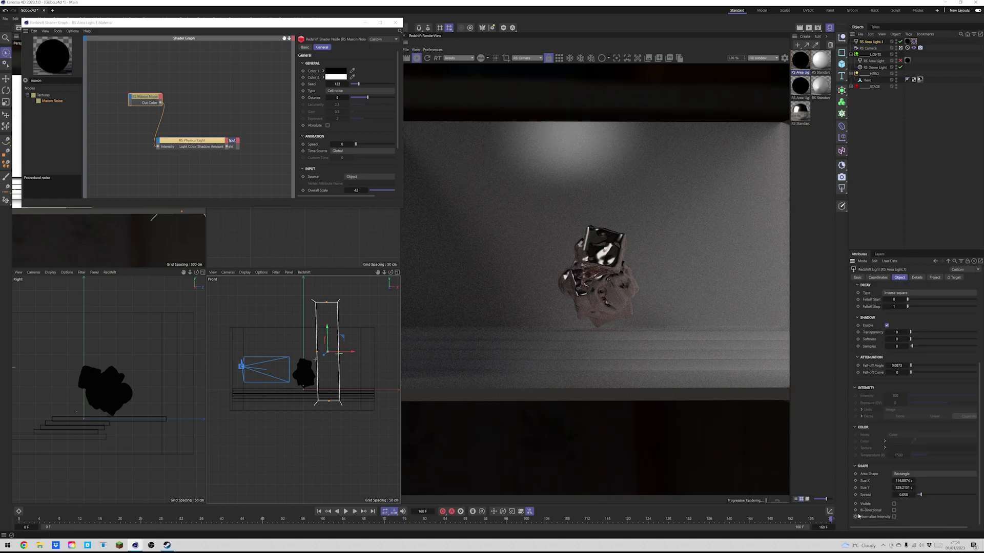
pyautogui.moveTo(917, 496); pyautogui.dragTo(919, 495)
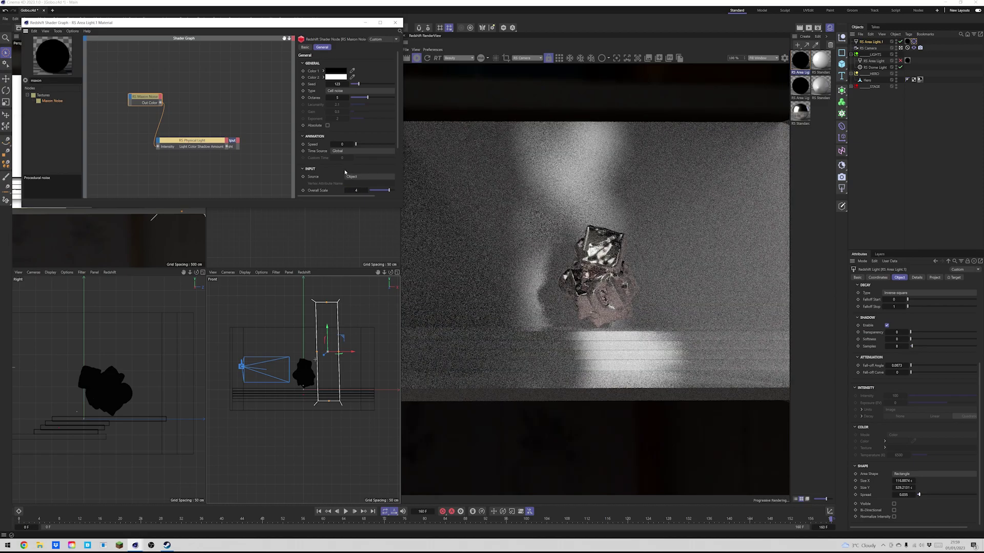
pyautogui.hotkey('ctrl', 'z')
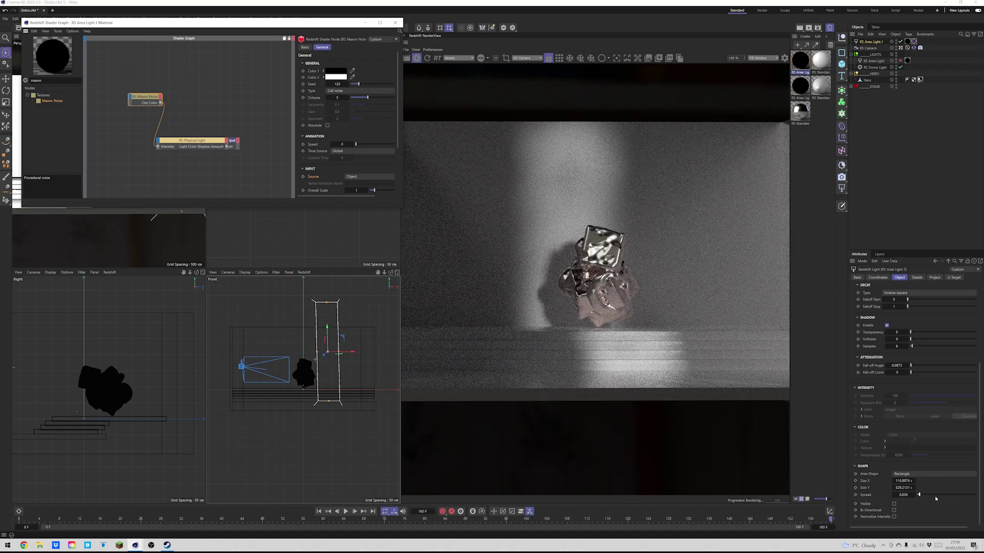
pyautogui.moveTo(923, 494); pyautogui.dragTo(917, 494)
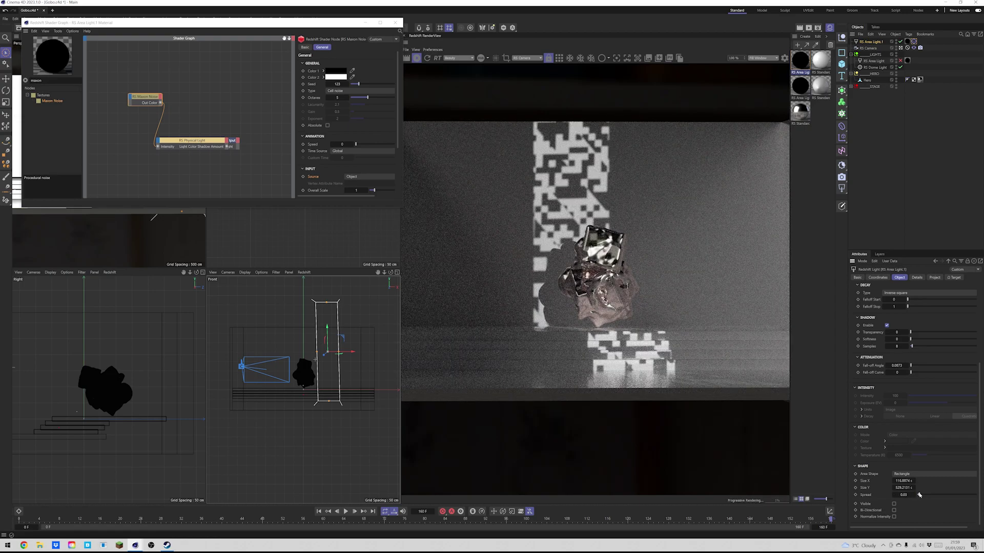
pyautogui.moveTo(919, 495); pyautogui.dragTo(918, 495)
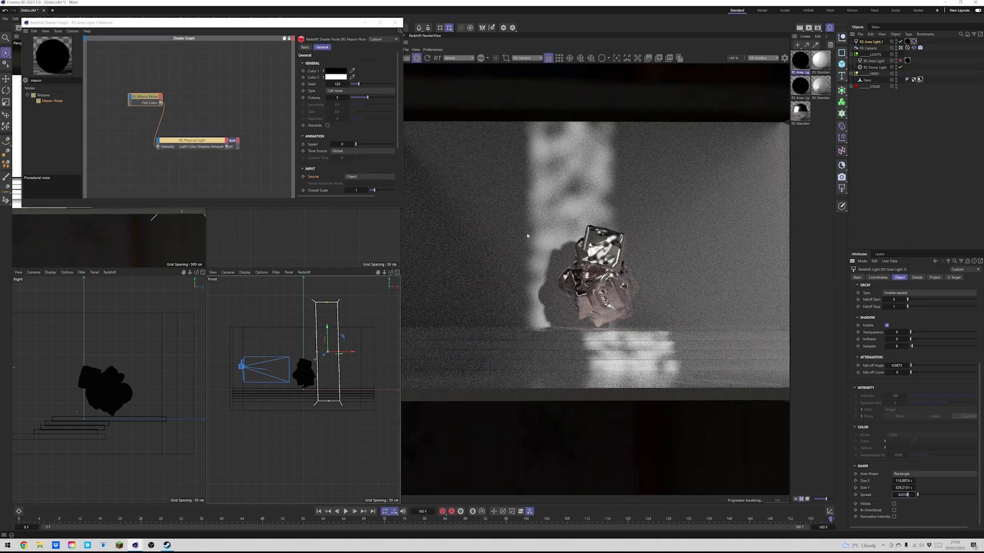
# Try the Blistered turbulence and Poxo noise types, and set the Maxon Noise type to Wavy turbulence.
pyautogui.click(337, 92)
pyautogui.click(342, 105)
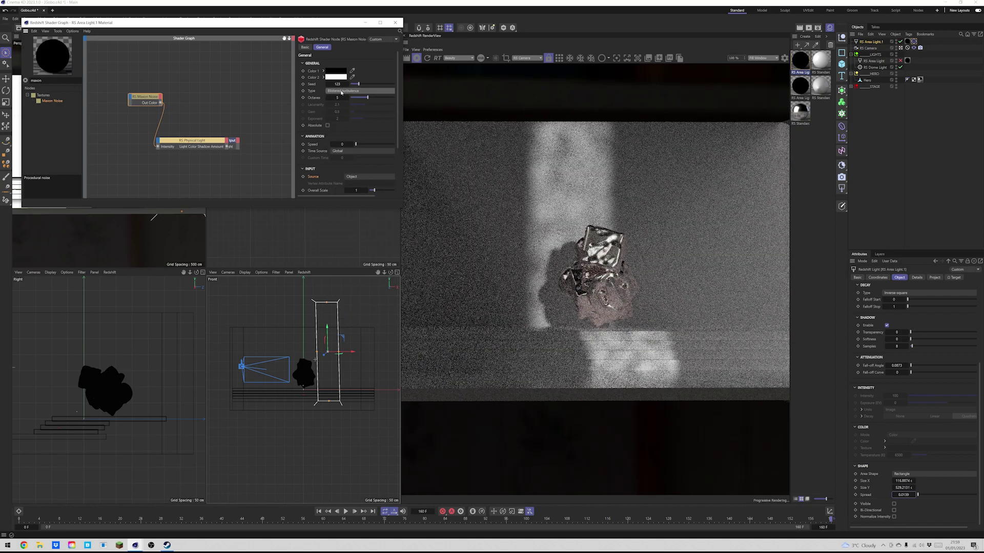
pyautogui.click(341, 93)
pyautogui.click(353, 213)
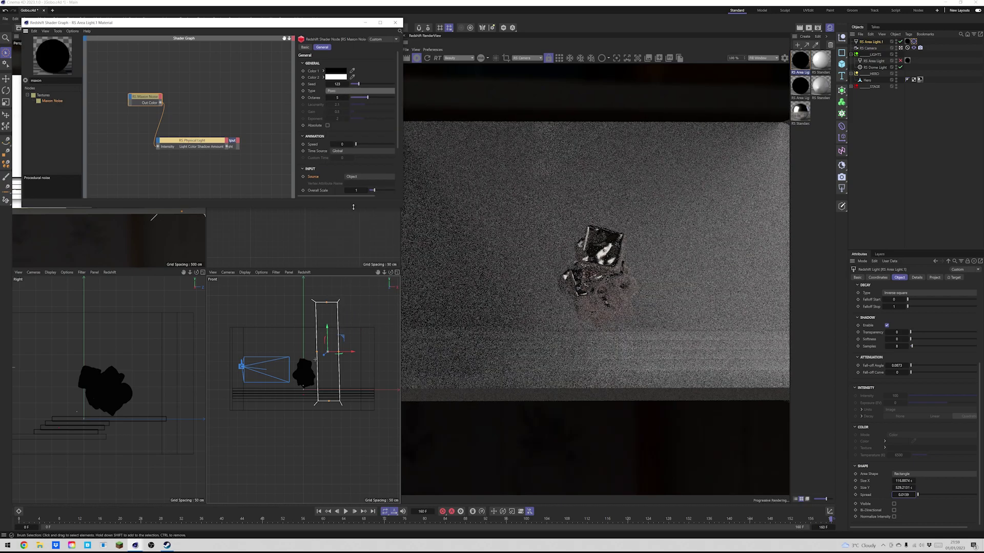
pyautogui.click(359, 91)
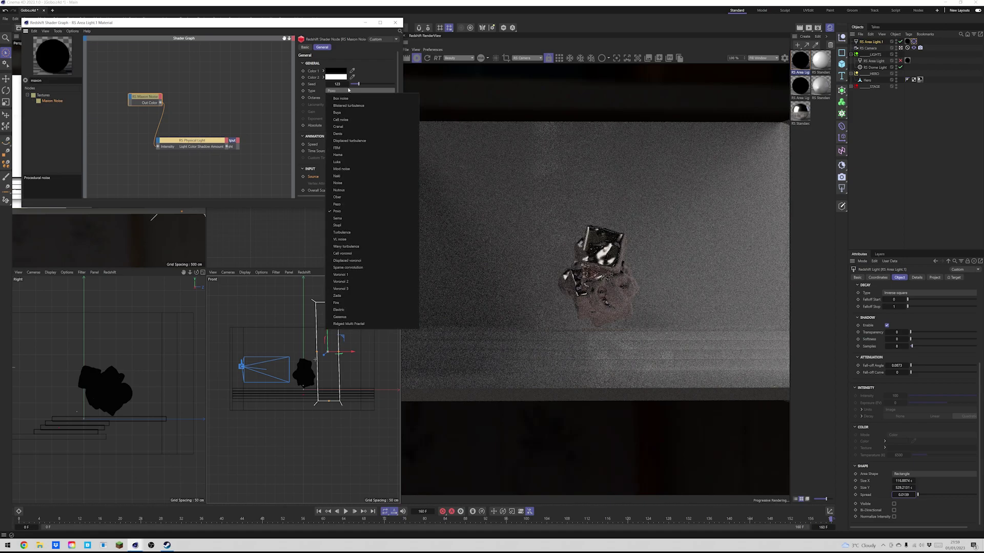
pyautogui.click(354, 247)
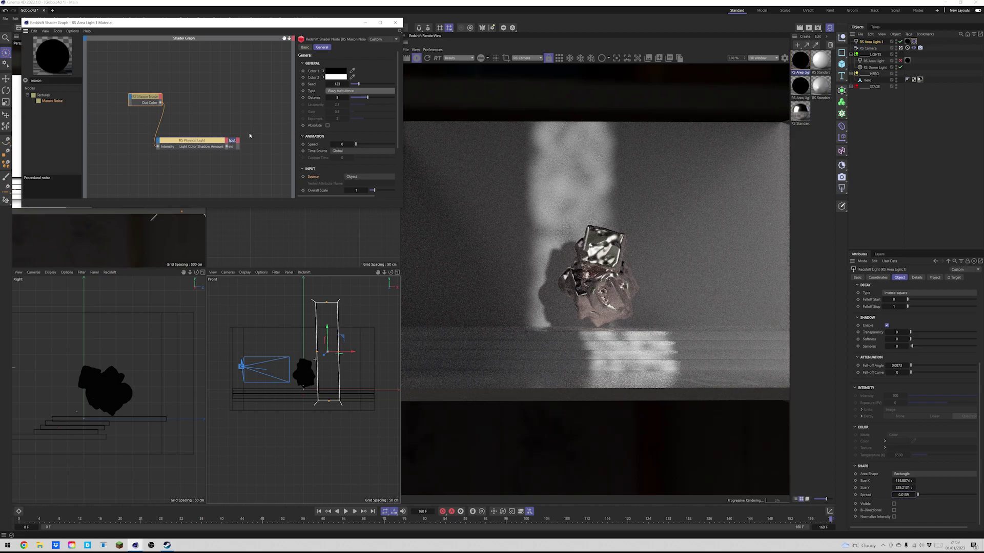
# Reposition the RS Physical Light node, set its mode to Temperature, and lower the temperature to about 5000 for a warmer light.
pyautogui.moveTo(190, 145)
pyautogui.mouseDown()
pyautogui.moveTo(189, 129)
pyautogui.moveTo(174, 148)
pyautogui.mouseUp()
pyautogui.click(363, 91)
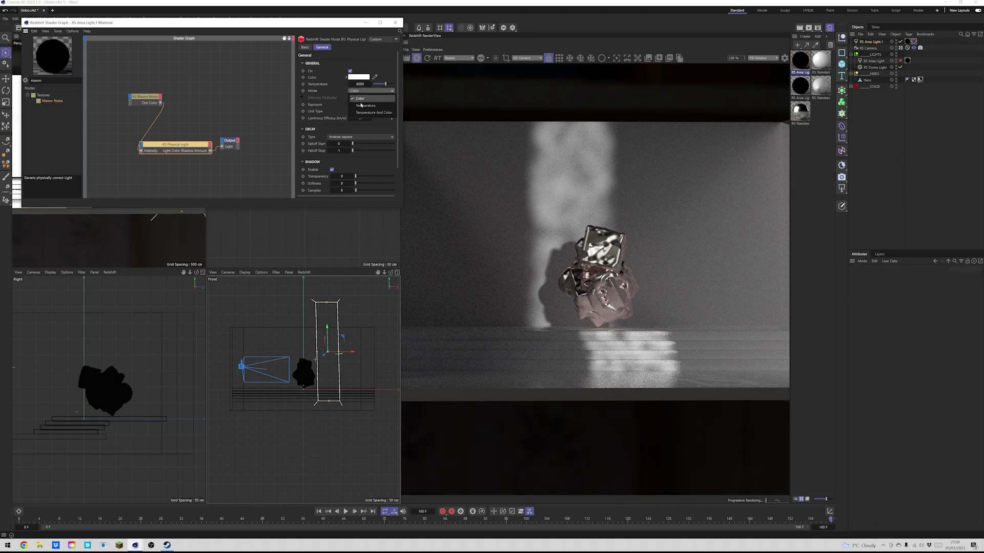
pyautogui.click(361, 106)
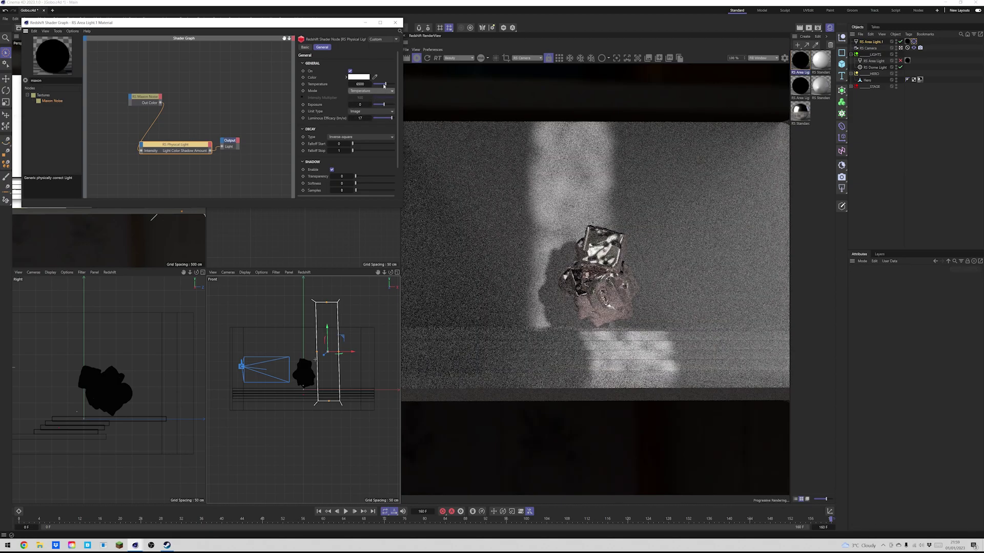
pyautogui.moveTo(383, 84); pyautogui.dragTo(382, 83)
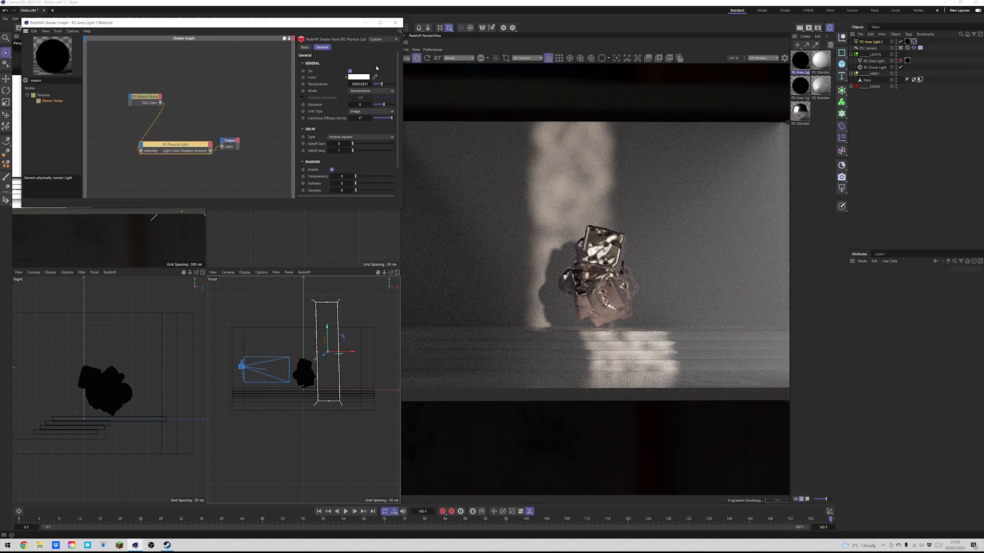
# Set the Maxon Noise animation speed to 0.5 and play the animation from the first frame.
pyautogui.click(147, 99)
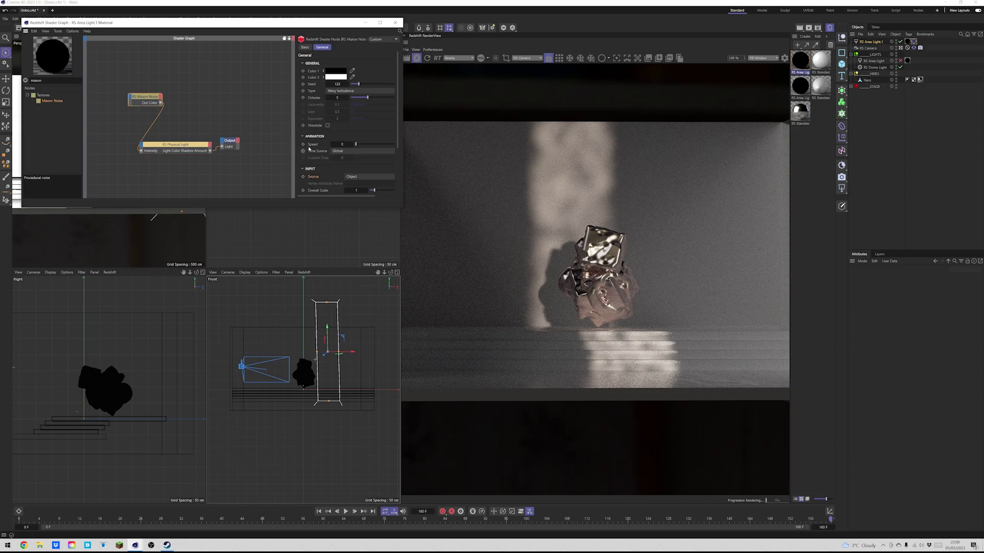
pyautogui.click(340, 144)
pyautogui.click(318, 511)
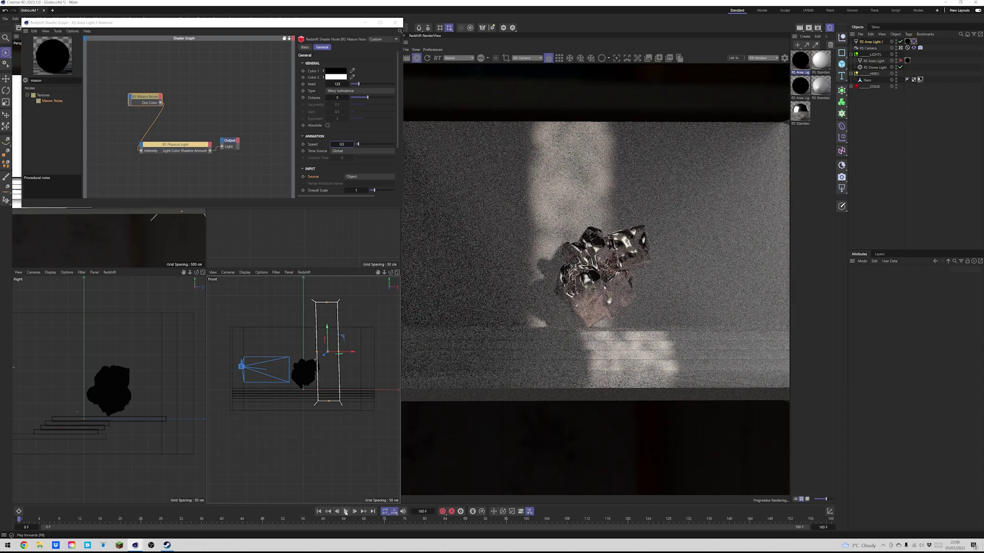
pyautogui.click(346, 511)
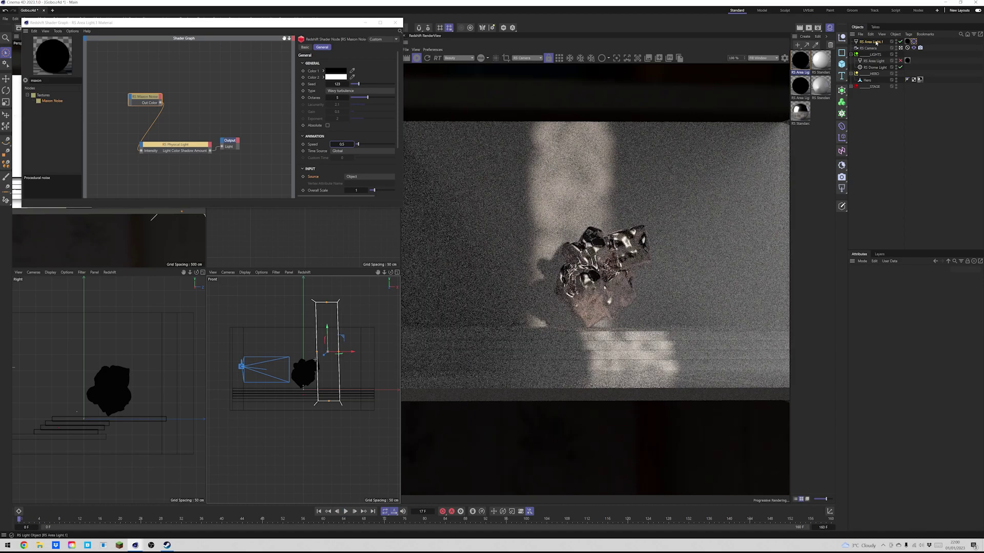
# Select RS Area Light.1, look over its object settings, and show its light contribution details.
pyautogui.click(874, 42)
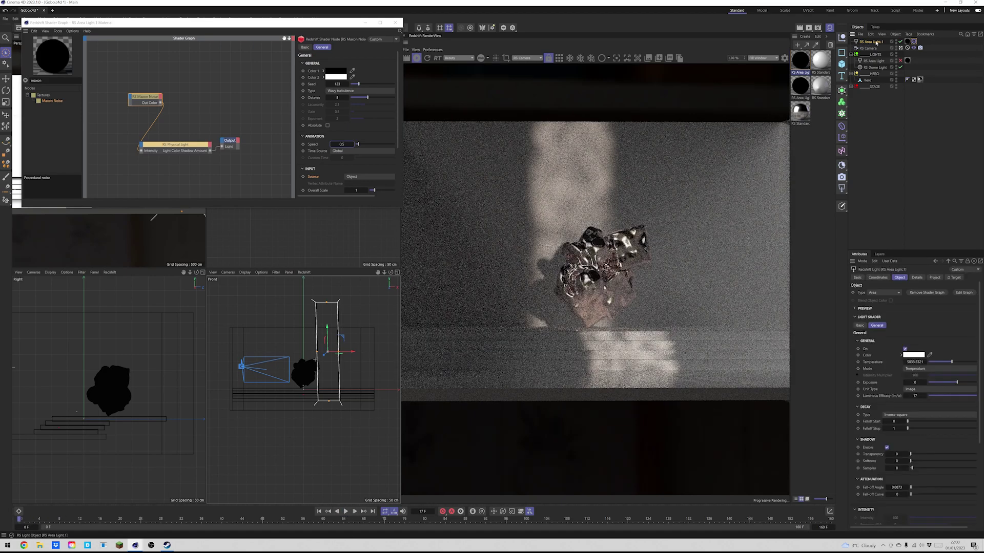
pyautogui.scroll(-3, 873, 400)
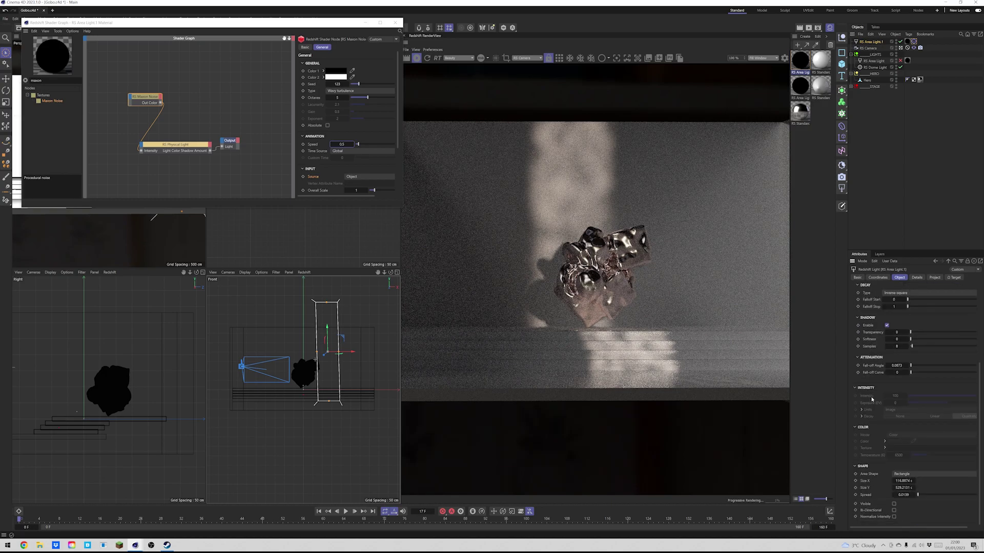
pyautogui.click(916, 277)
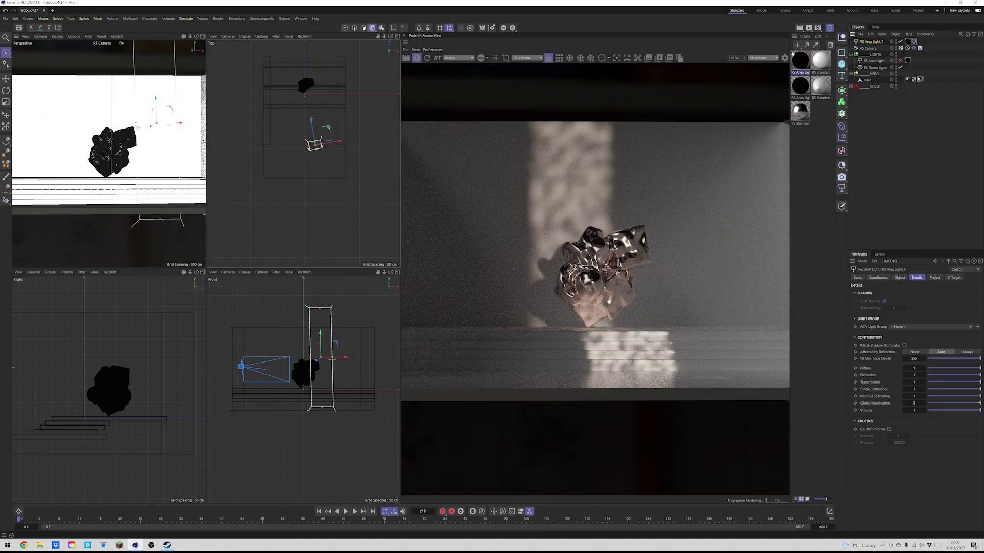
# Reopen the area light's shader graph, move the Maxon Noise node aside, and add a Ramp node between it and the Physical Light.
pyautogui.doubleClick(800, 60)
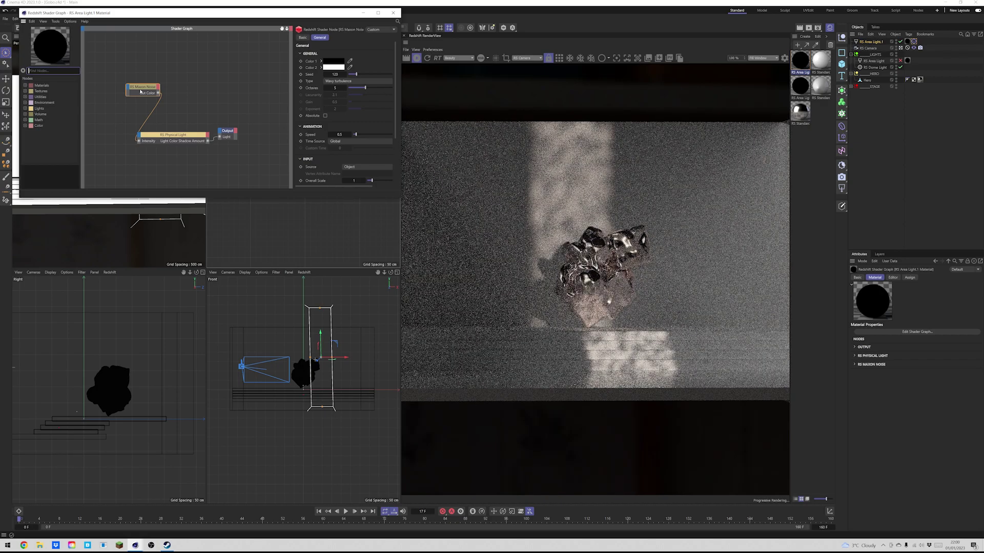
pyautogui.click(136, 89)
pyautogui.moveTo(137, 88); pyautogui.dragTo(123, 82)
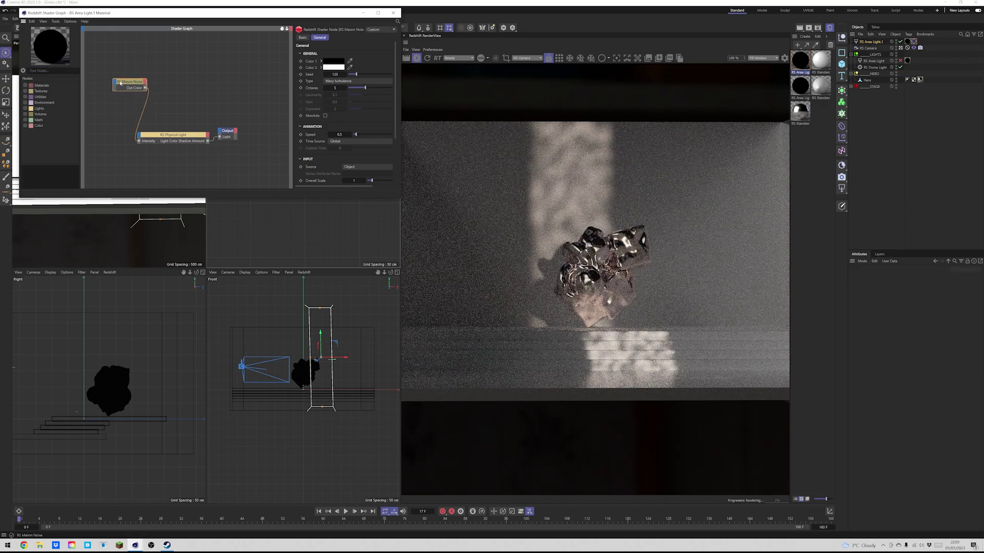
pyautogui.click(37, 71)
pyautogui.write('ramp')
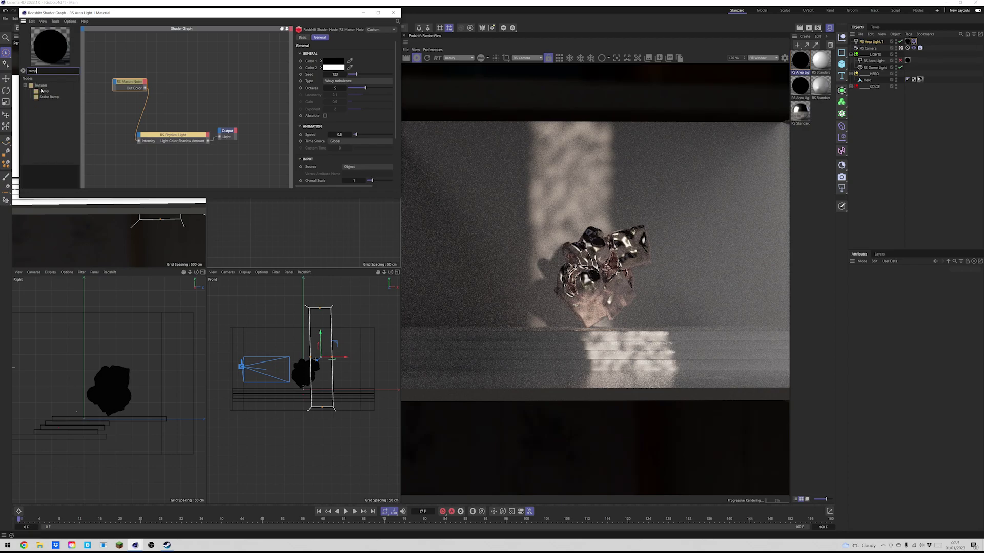
pyautogui.click(43, 92)
pyautogui.moveTo(145, 110); pyautogui.dragTo(181, 99)
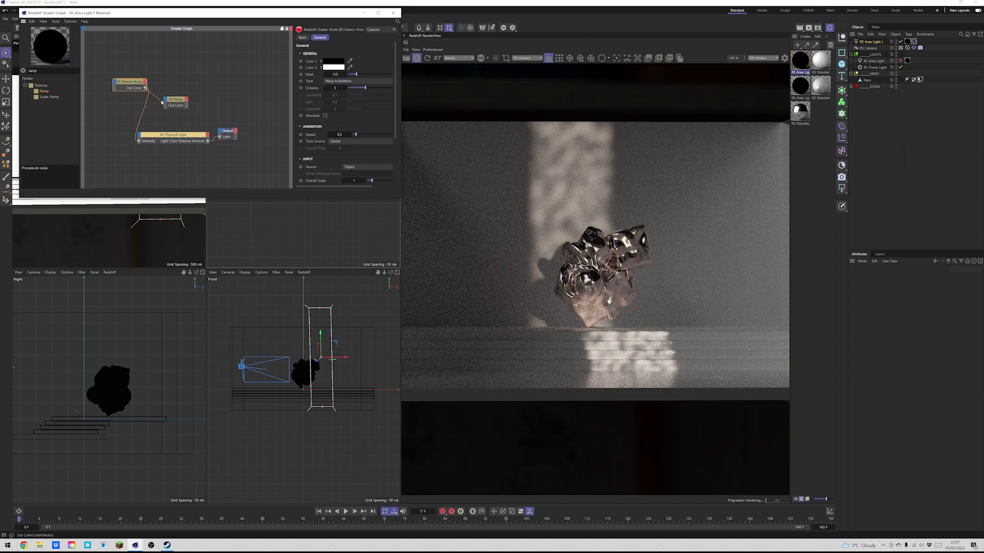
# Connect the Maxon Noise output to the Ramp's input and the Ramp's output to the Physical Light's intensity.
pyautogui.moveTo(161, 102); pyautogui.dragTo(174, 108)
pyautogui.click(200, 107)
pyautogui.moveTo(157, 138); pyautogui.dragTo(139, 142)
# Increase the Ramp's contrast by moving its black knot to about 34% and its white knot to about 57%.
pyautogui.click(183, 99)
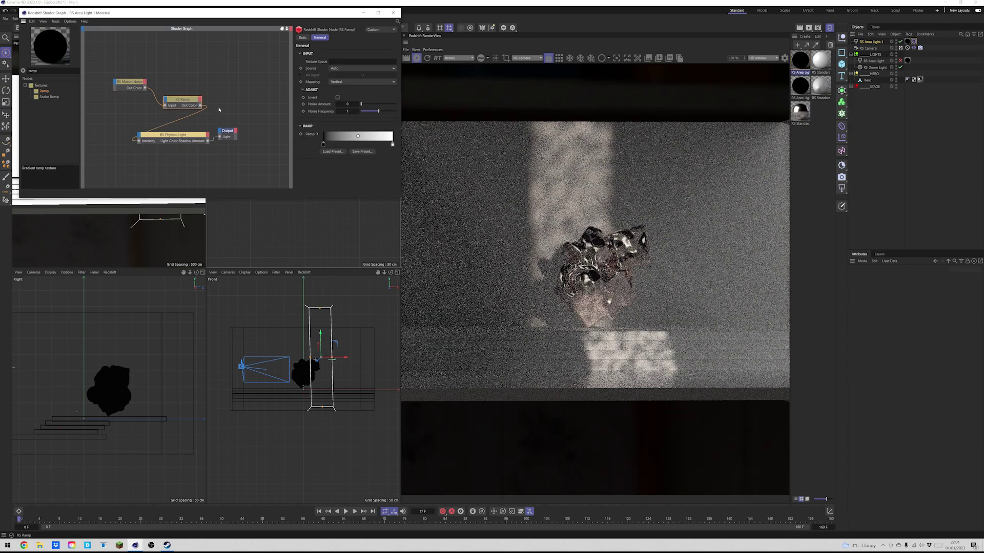
pyautogui.moveTo(326, 146); pyautogui.dragTo(347, 145)
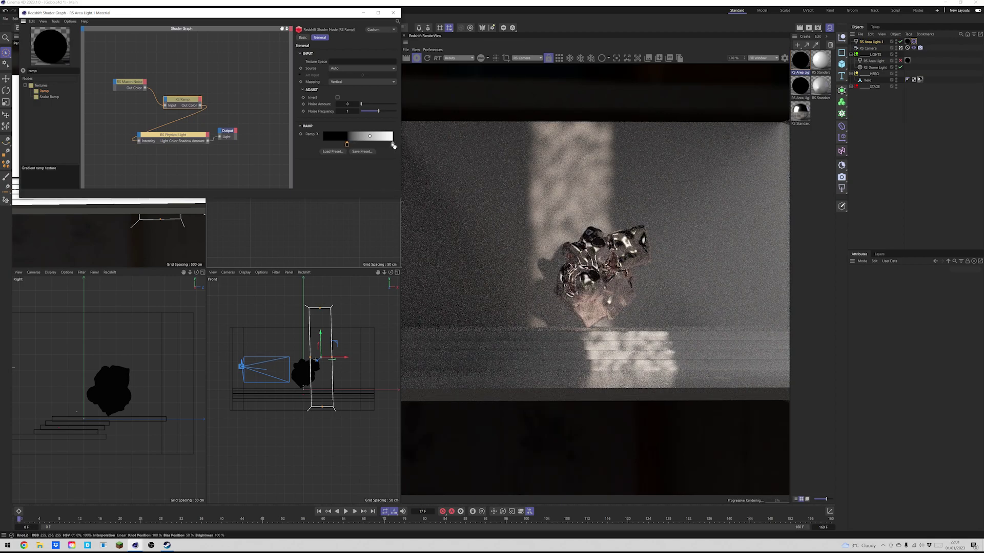
pyautogui.moveTo(393, 146); pyautogui.dragTo(363, 147)
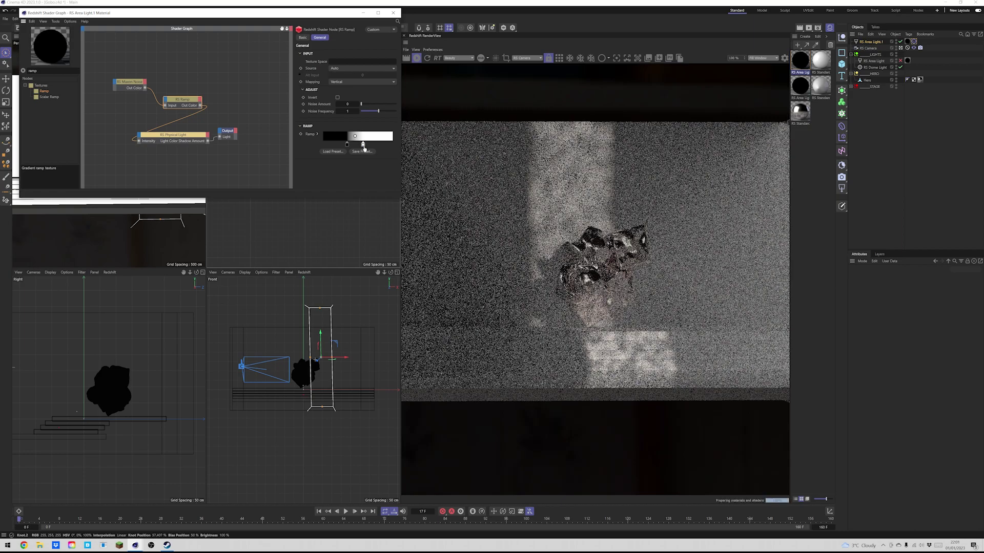